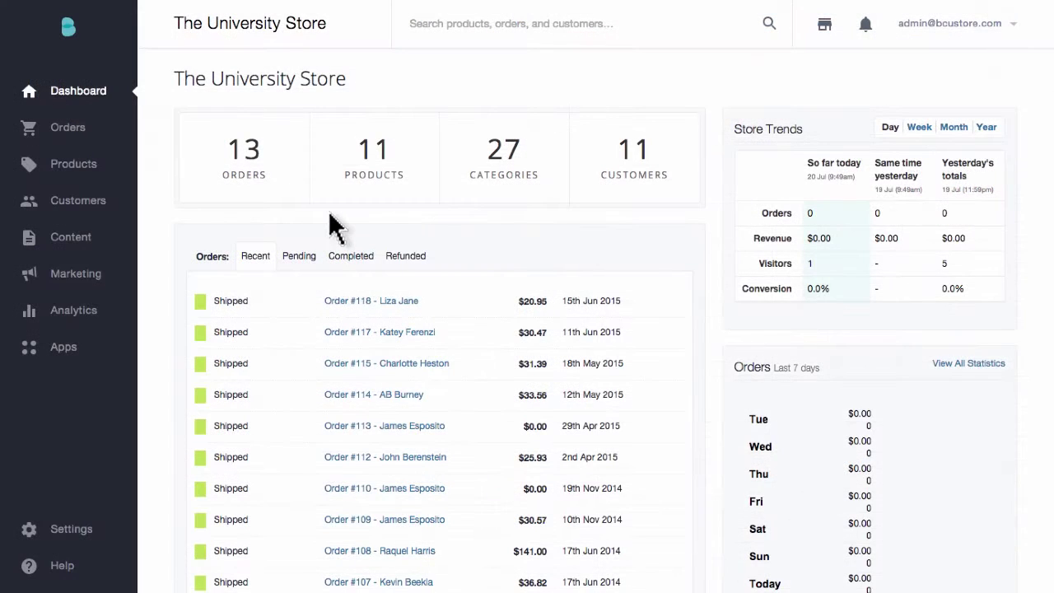
# Step: Open the product export page and choose the Bulk Edit template
pyautogui.click(82, 169)
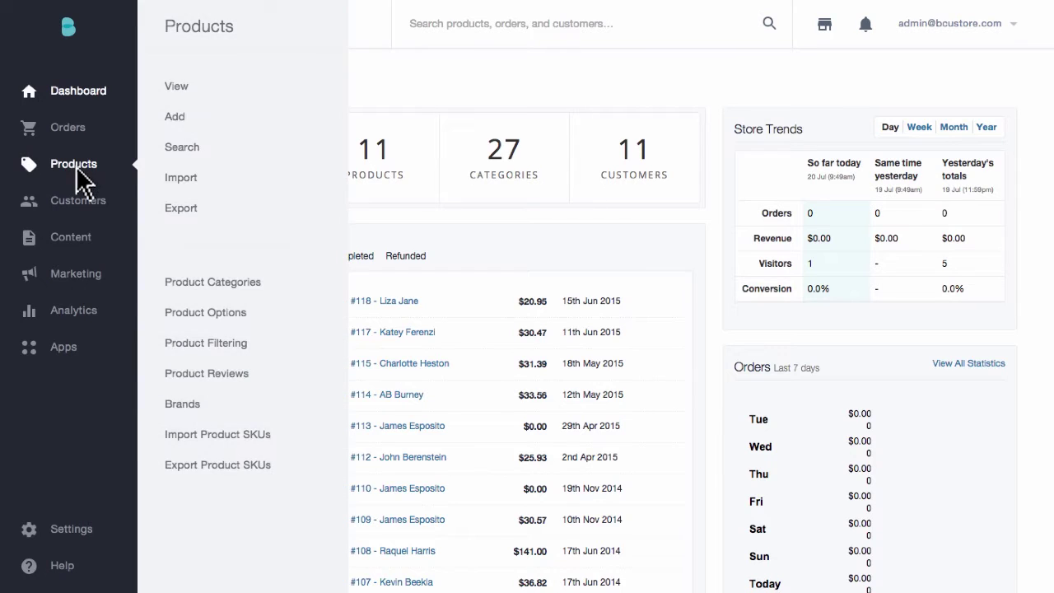
pyautogui.click(182, 209)
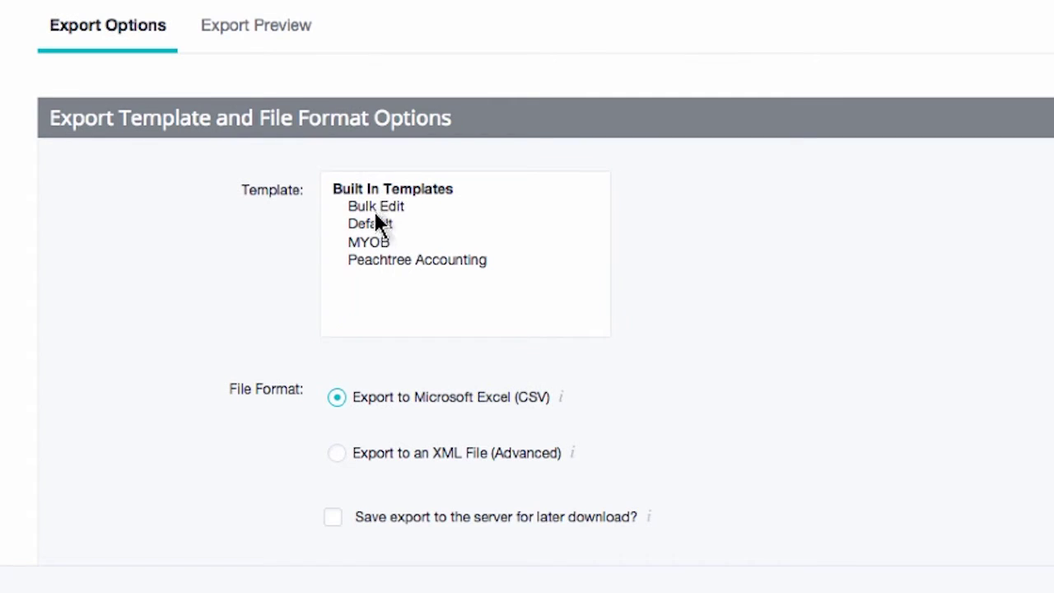
pyautogui.click(373, 207)
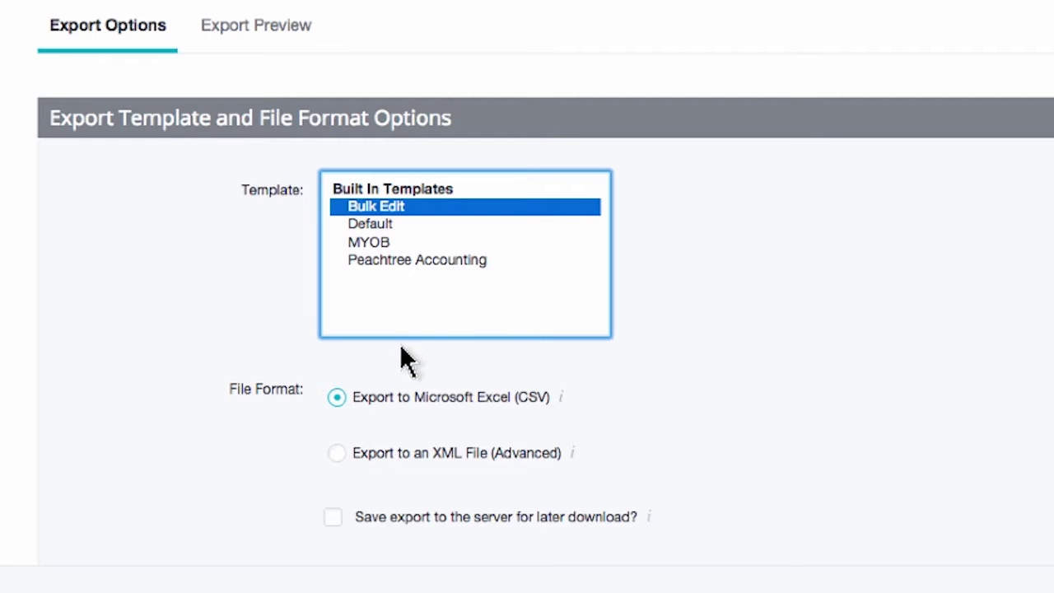
# Step: Set the export format to Microsoft Excel (CSV) with Save export to server unchecked
pyautogui.click(336, 452)
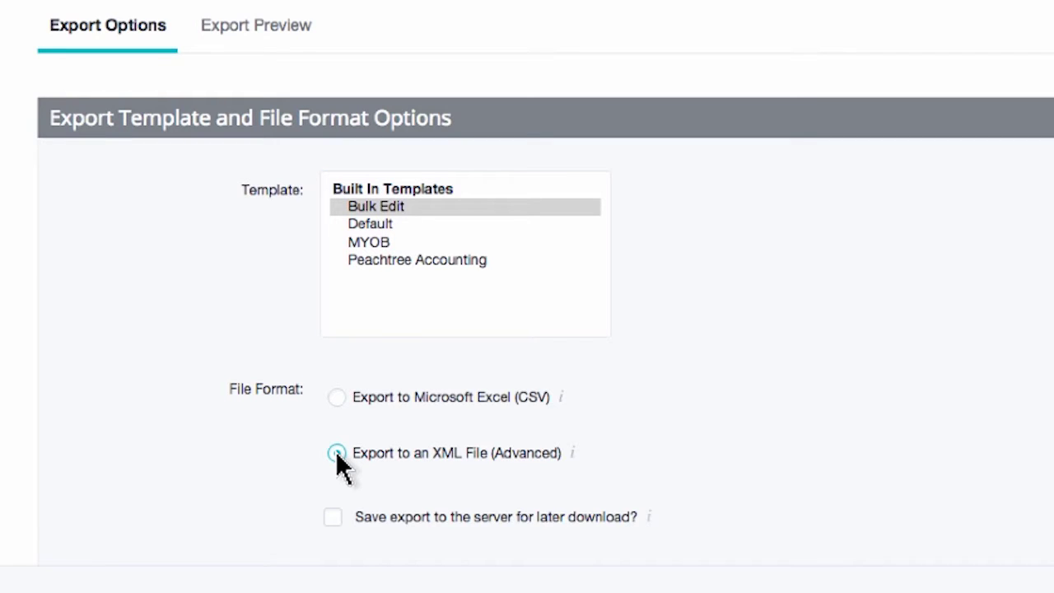
pyautogui.click(333, 519)
pyautogui.click(337, 397)
pyautogui.click(332, 516)
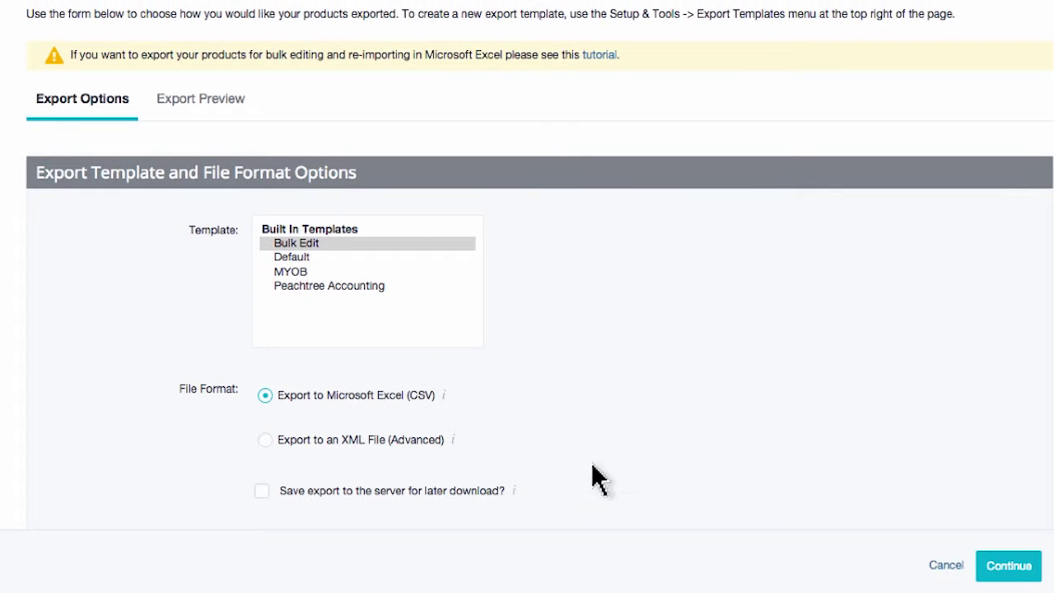
# Step: Generate the Bulk Edit products CSV and download it as products-2015-07-20.csv
pyautogui.click(1009, 568)
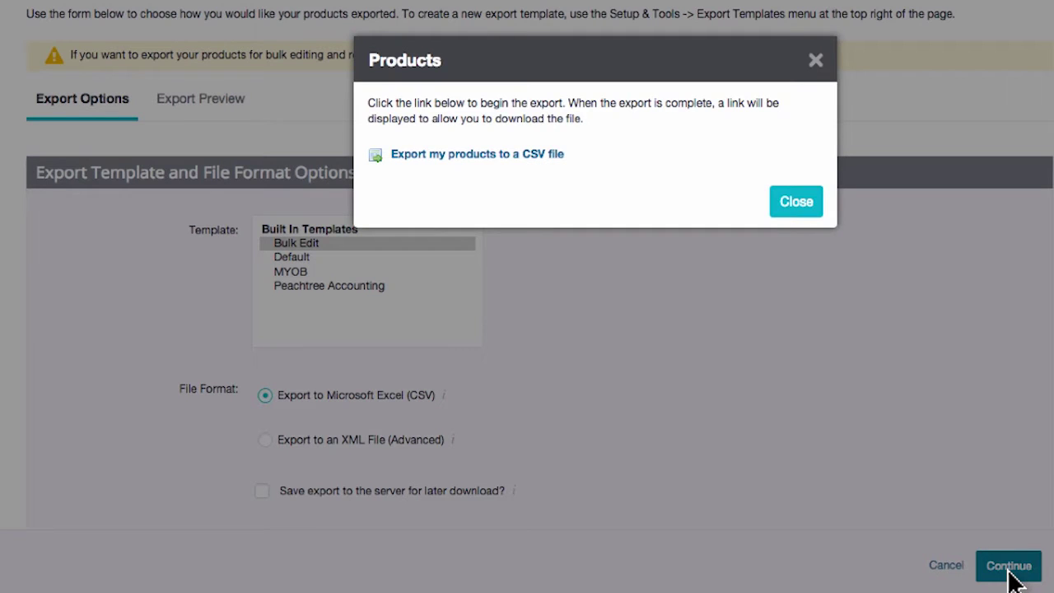
pyautogui.click(466, 154)
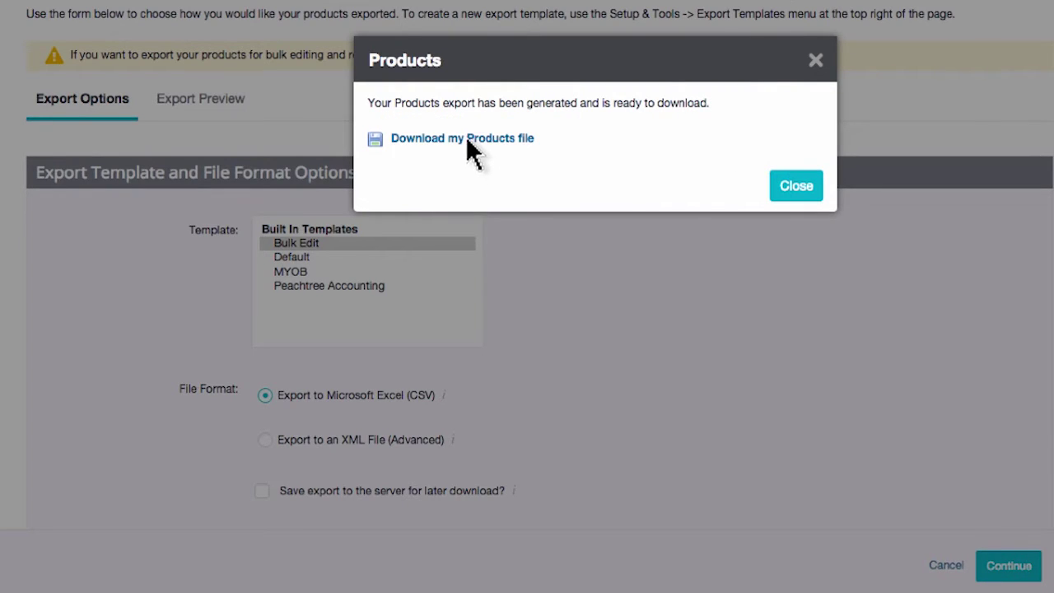
pyautogui.click(466, 137)
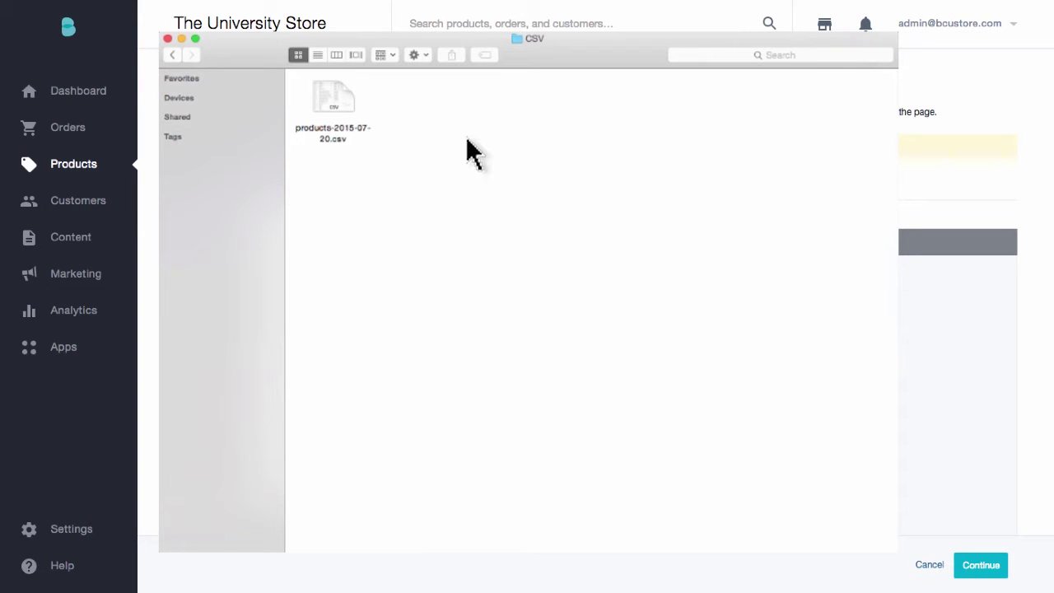
# Step: Open products-2015-07-20.csv with Microsoft Excel and select the sheet's header row
pyautogui.click(338, 102)
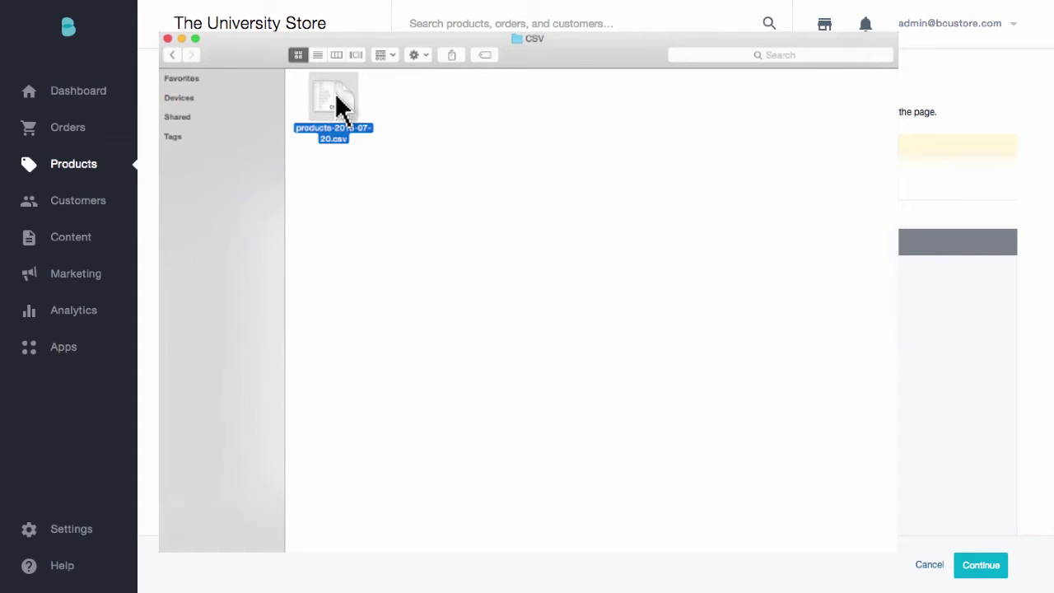
pyautogui.rightClick(340, 103)
pyautogui.moveTo(344, 121)
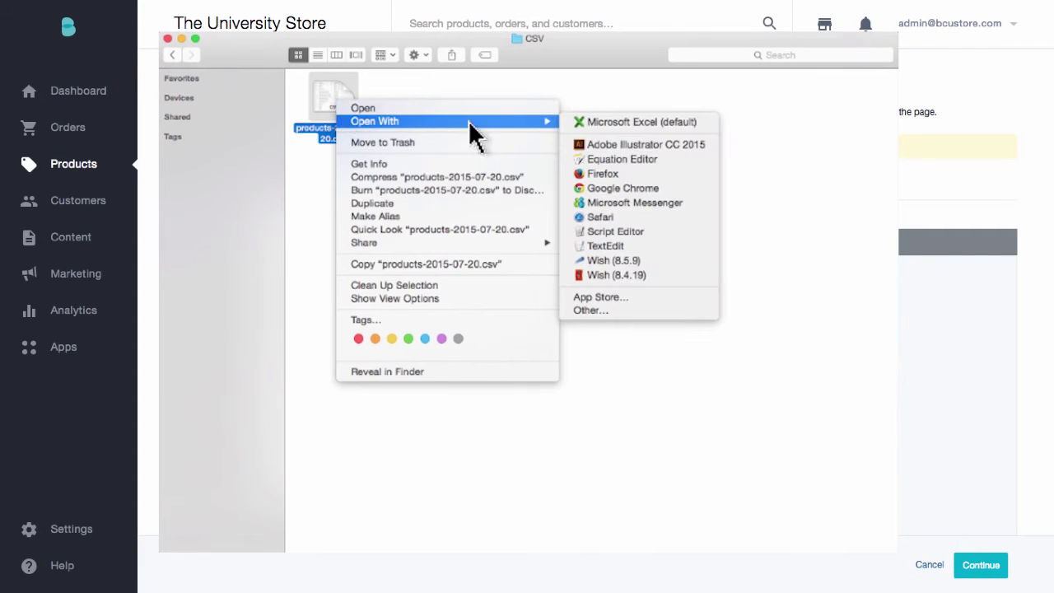
pyautogui.click(600, 123)
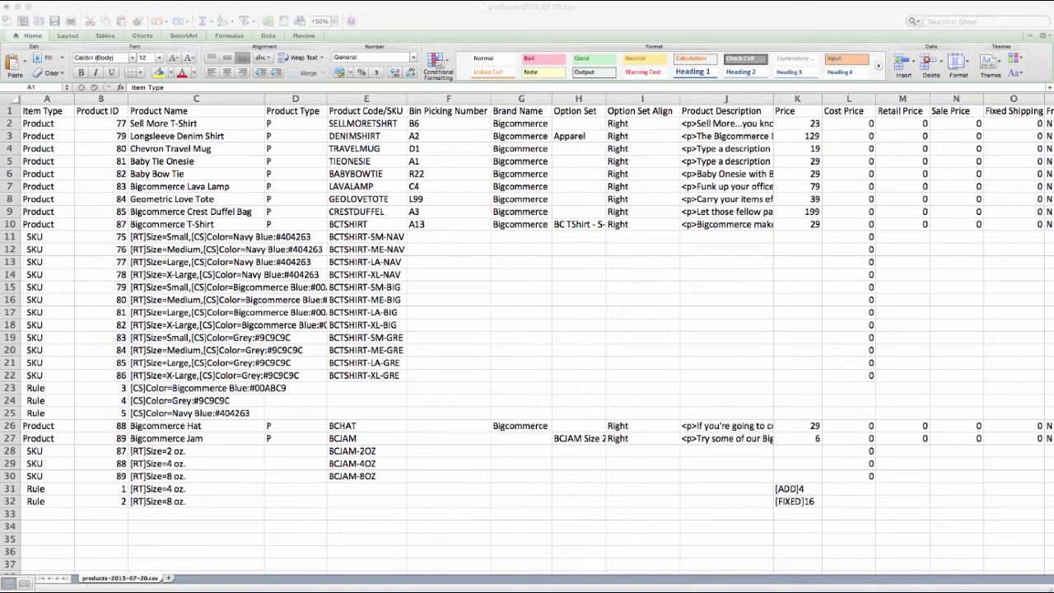
pyautogui.click(10, 111)
# Step: Add filters to the header row and untick Rule in the Item Type filter
pyautogui.click(243, 23)
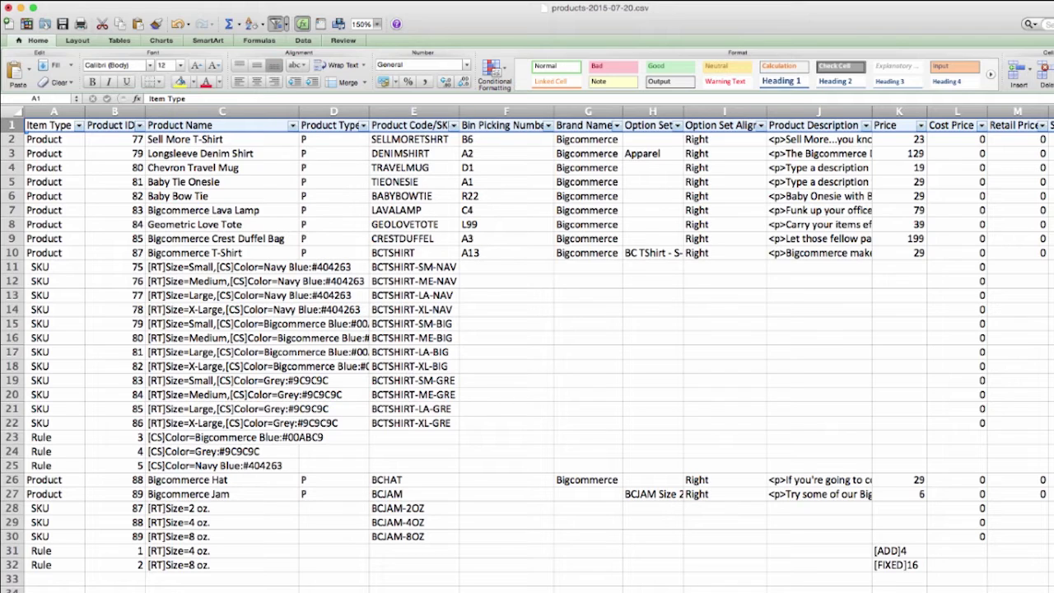
pyautogui.click(79, 126)
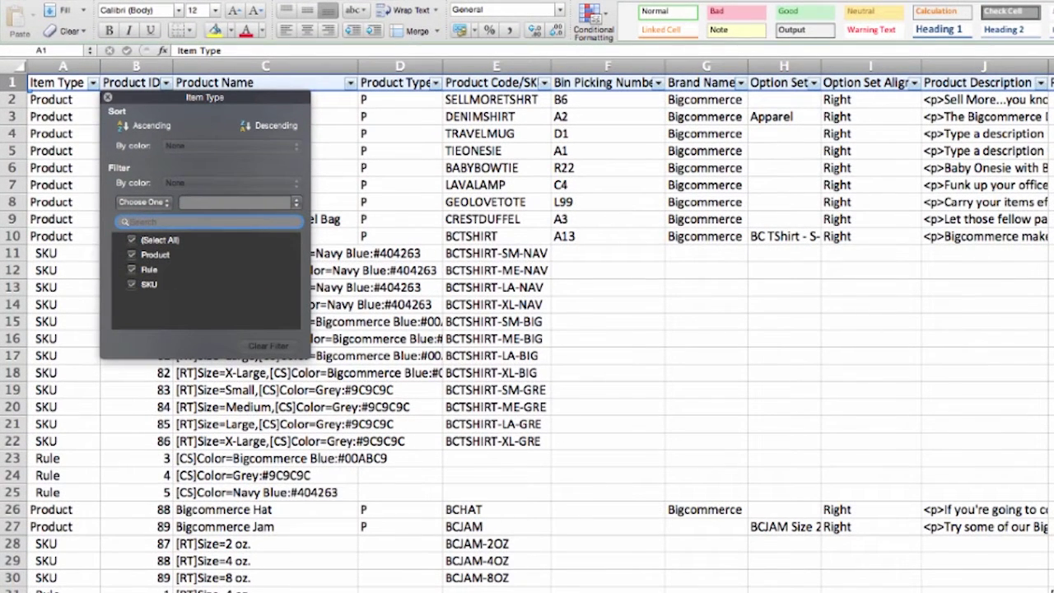
pyautogui.click(133, 270)
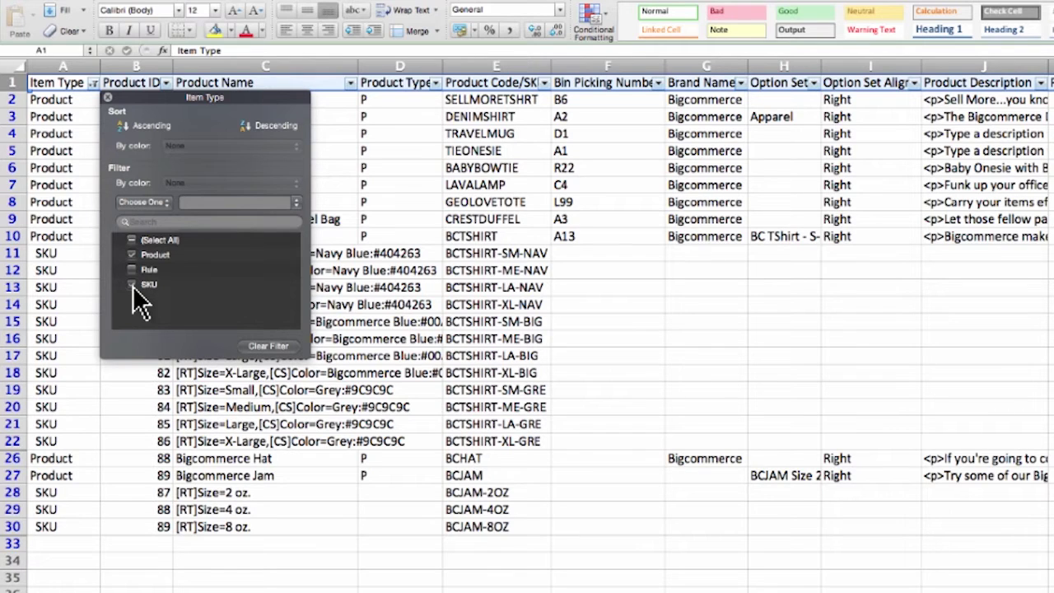
# Step: Untick SKU in the Item Type filter so only the 11 Product rows remain
pyautogui.click(131, 285)
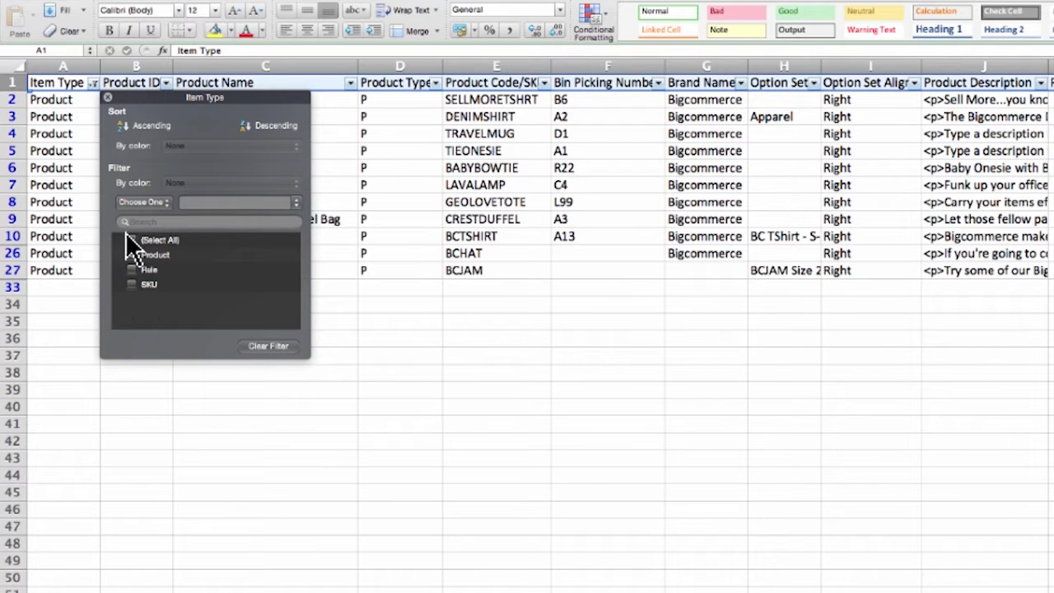
pyautogui.click(107, 98)
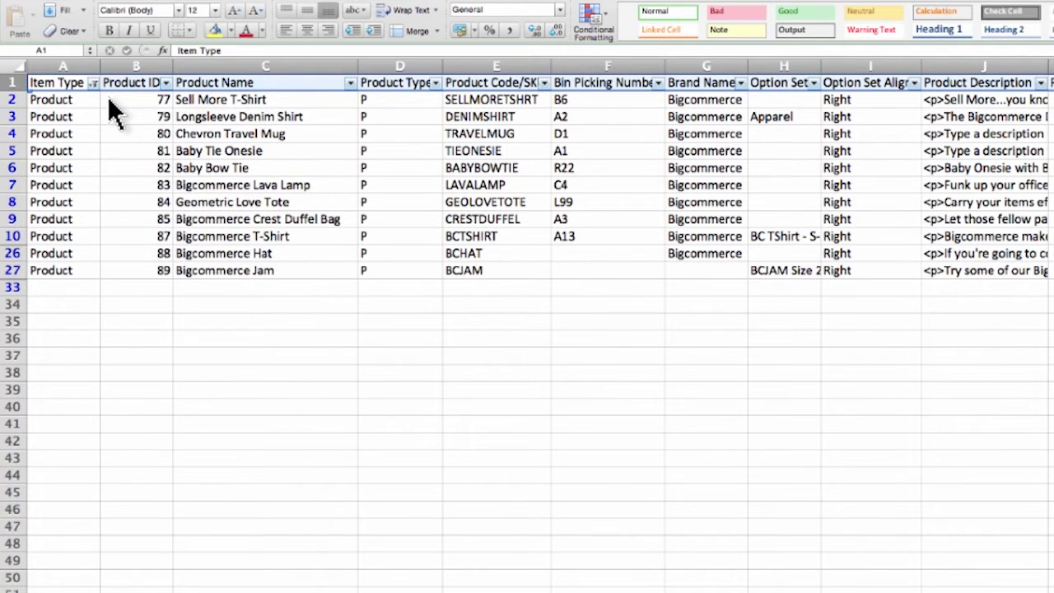
pyautogui.click(64, 286)
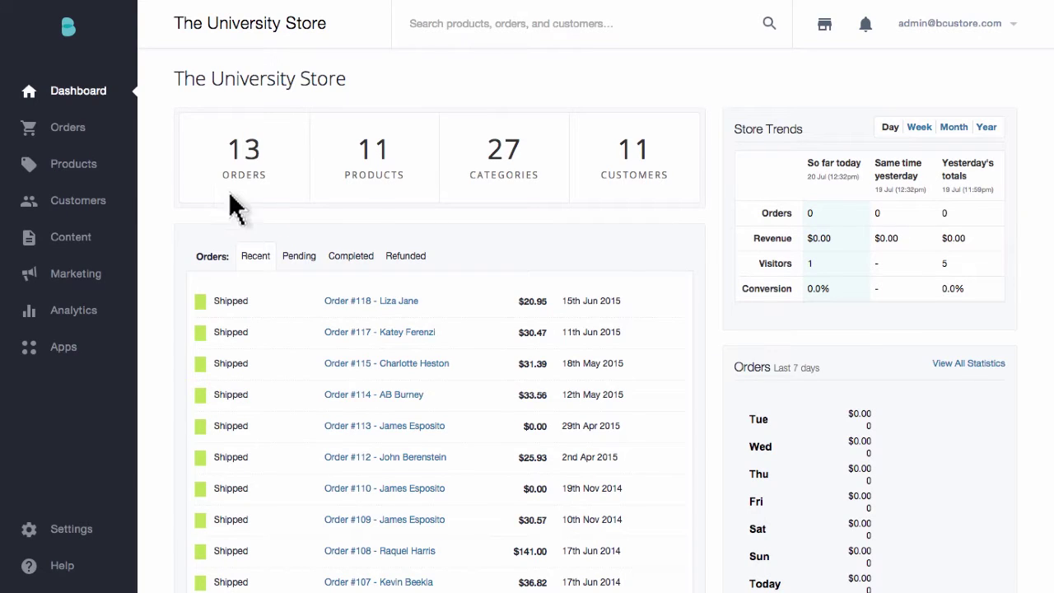
# Step: Go to Products > Import to open the Import Products page
pyautogui.click(78, 169)
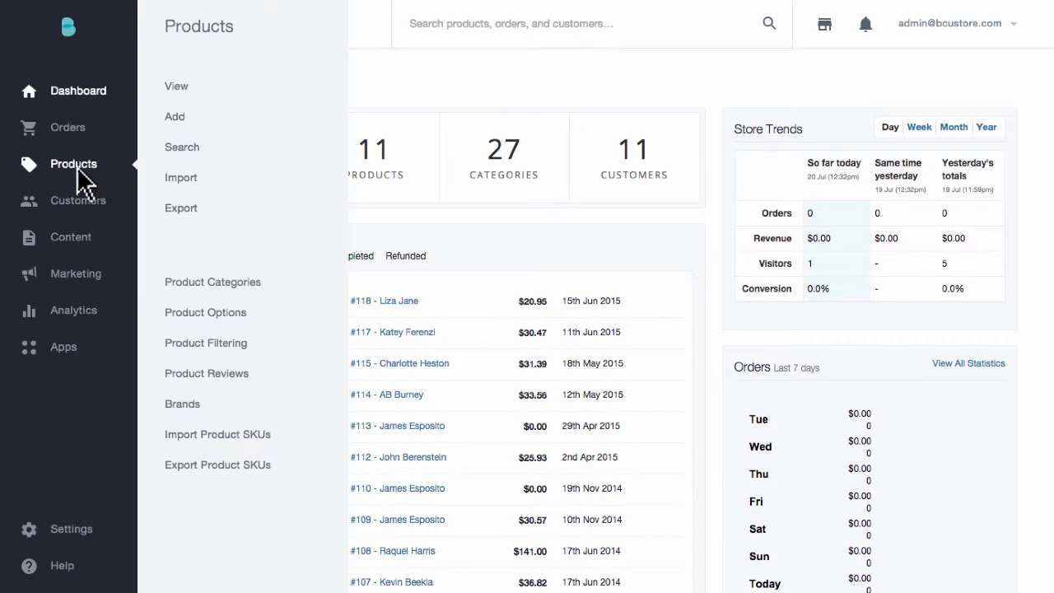
pyautogui.click(184, 181)
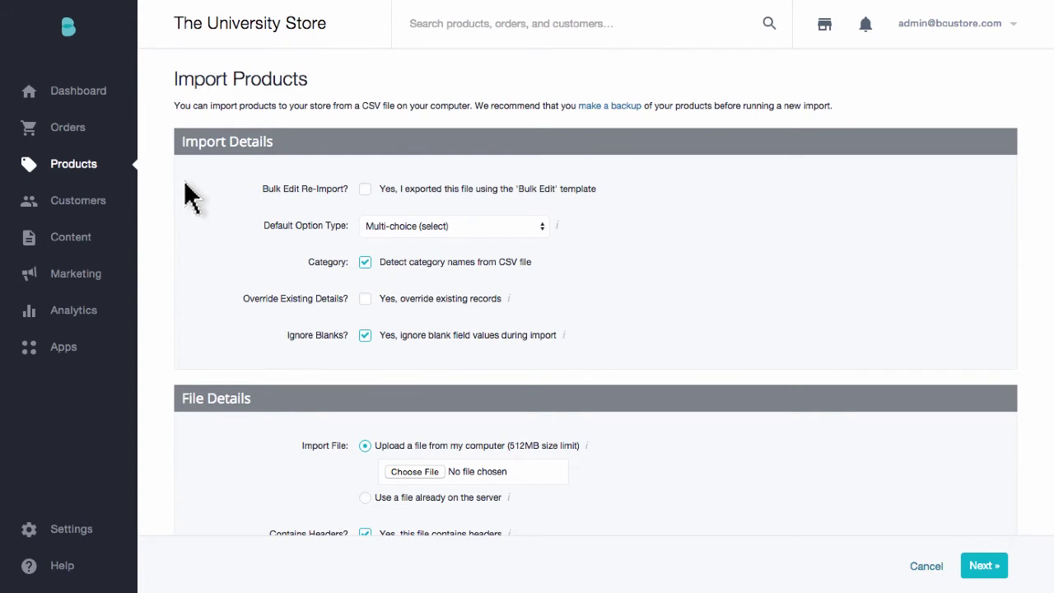
# Step: Tick Bulk Edit Re-Import, keep Multi-choice (select) as default option type, leave category detection on
pyautogui.click(365, 190)
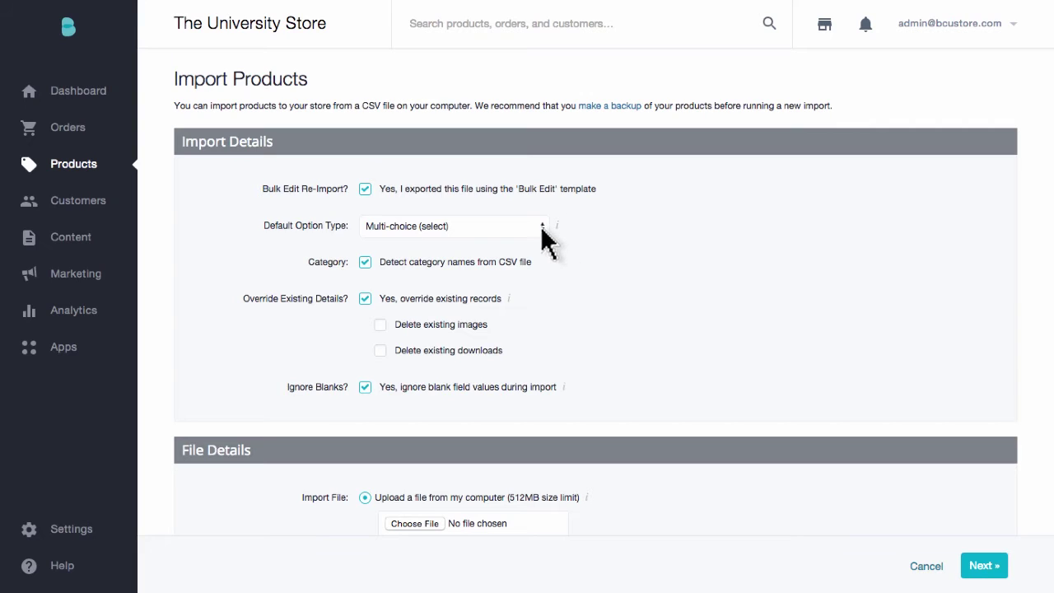
pyautogui.click(542, 227)
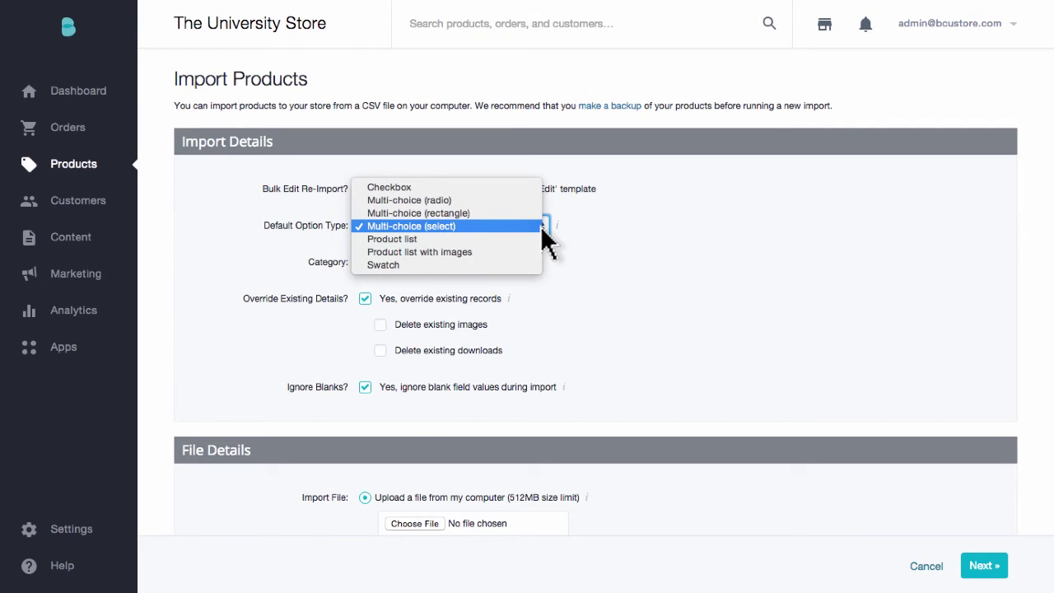
pyautogui.click(540, 226)
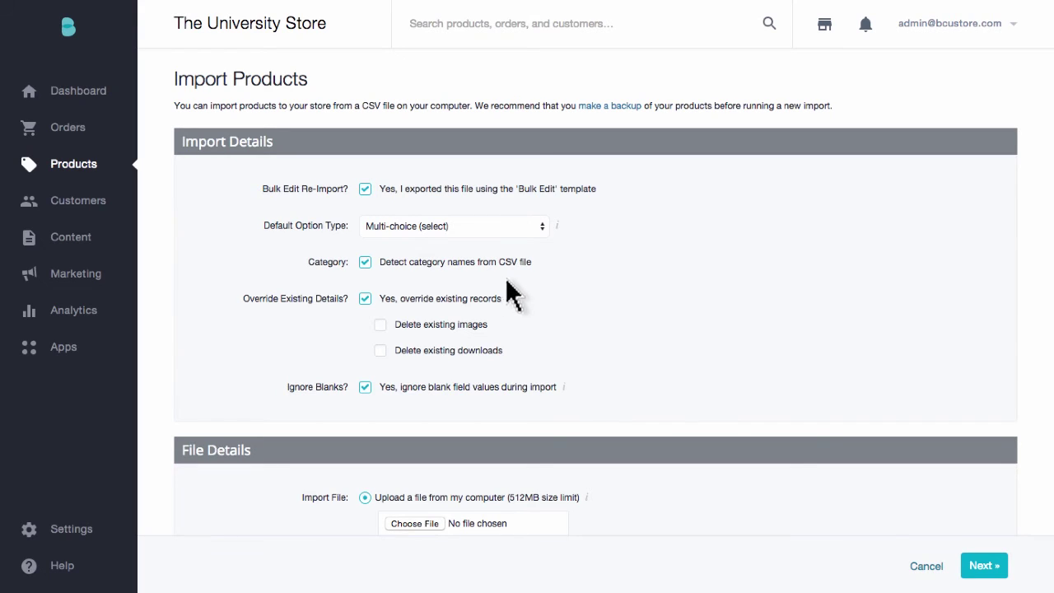
pyautogui.click(364, 262)
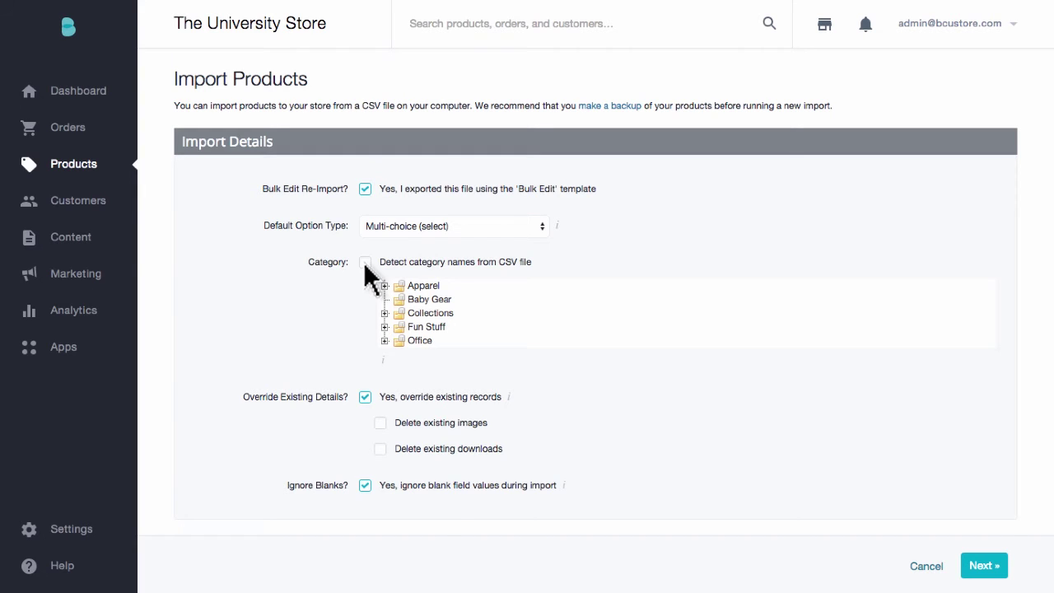
pyautogui.click(365, 262)
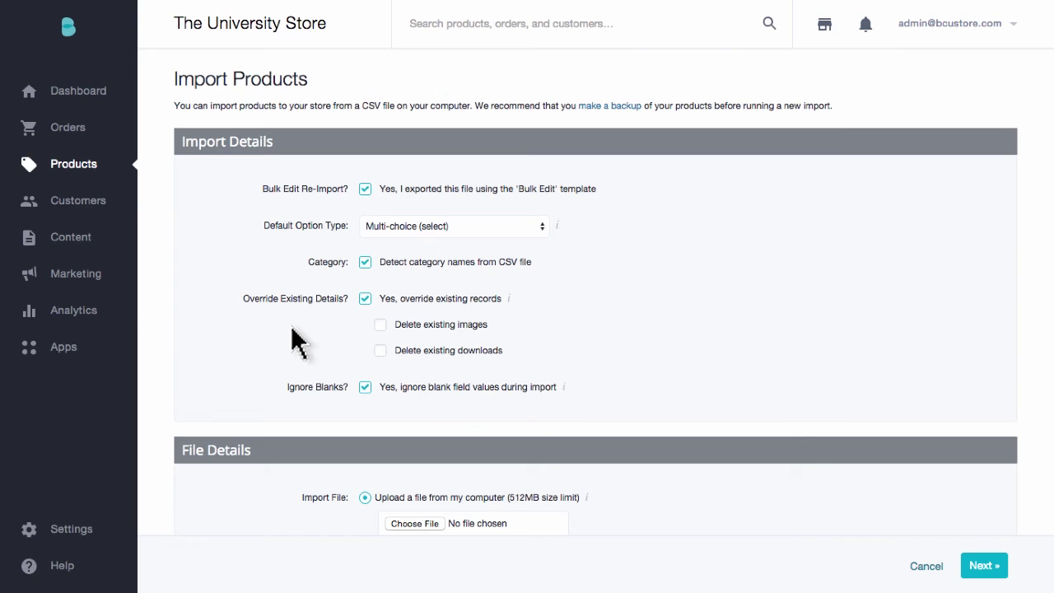
# Step: Upload products-2015-07-20.csv as the import file and proceed to Link Import Fields
pyautogui.scroll(-5, 298, 342)
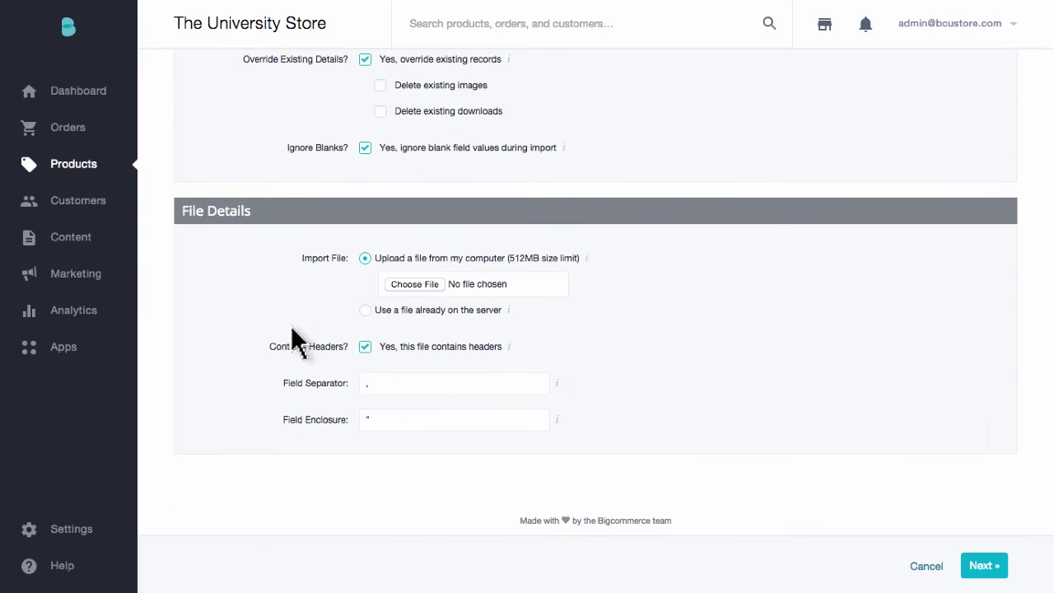
pyautogui.click(416, 284)
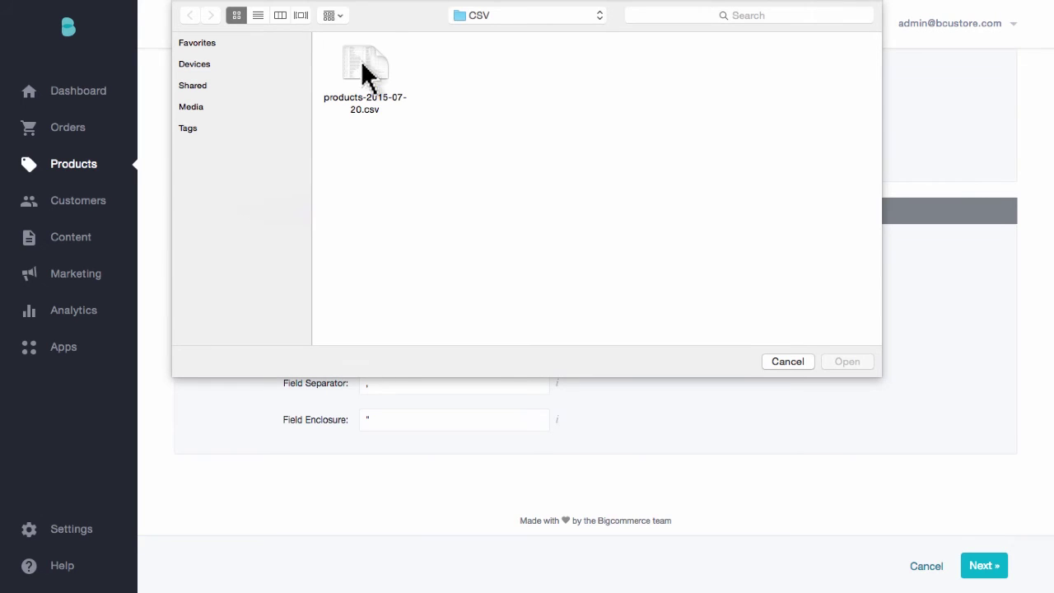
pyautogui.click(367, 74)
pyautogui.click(850, 365)
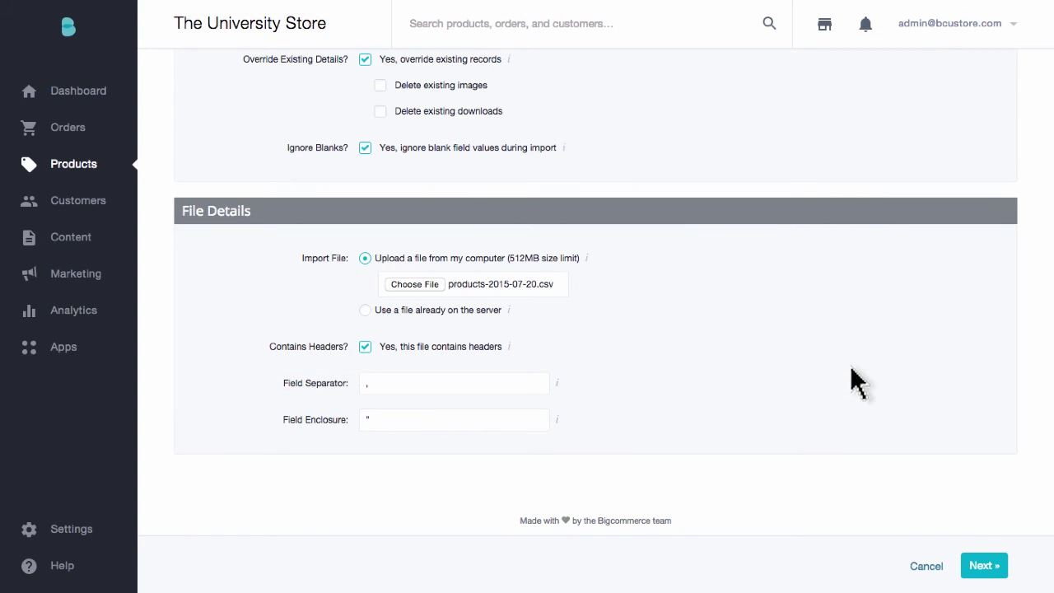
pyautogui.click(985, 567)
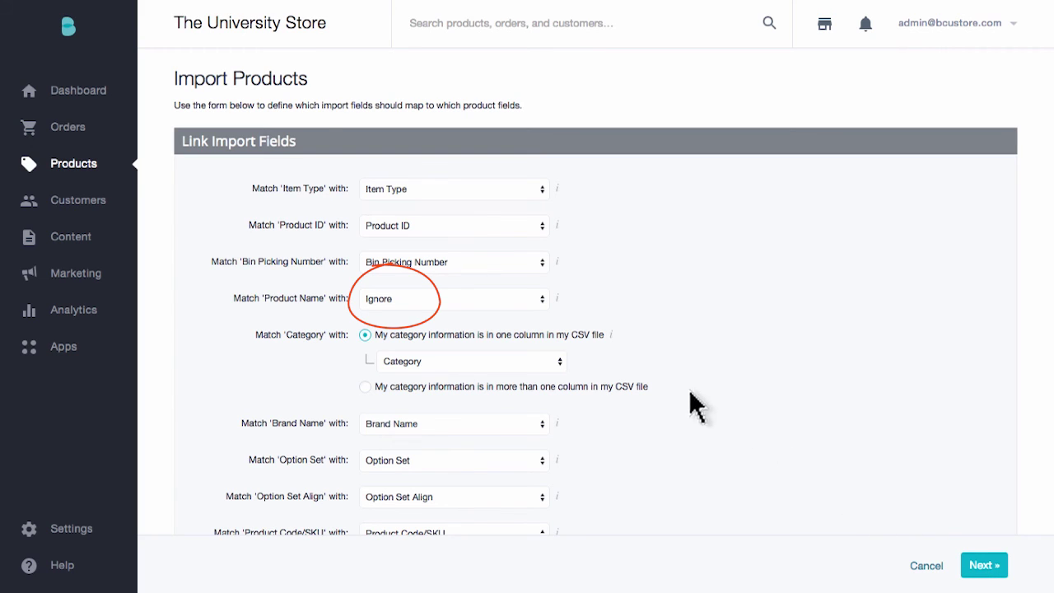
# Step: Map the Product Name import field to Product Title
pyautogui.click(542, 300)
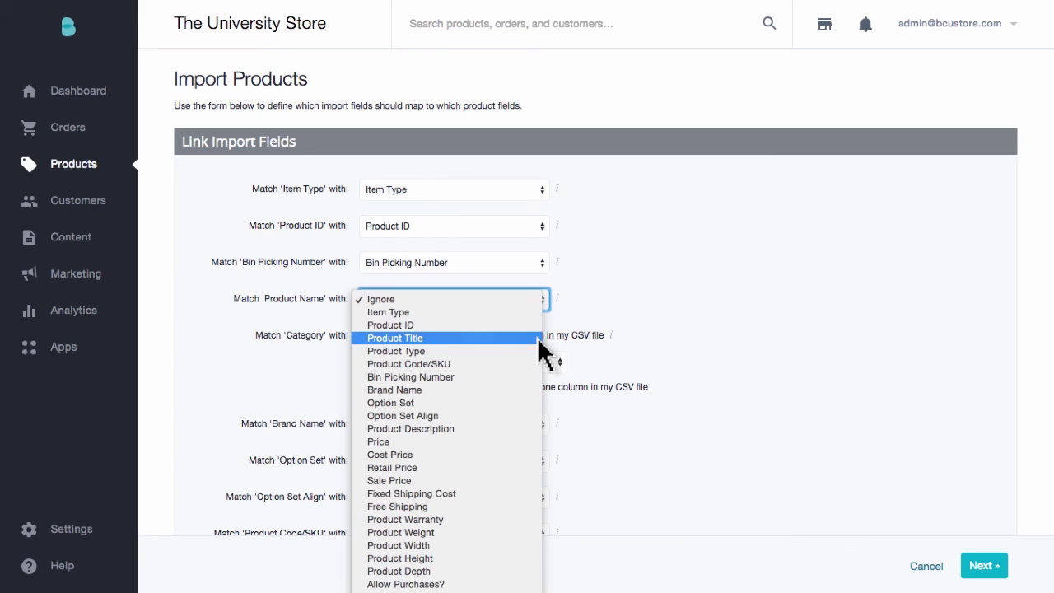
pyautogui.click(539, 340)
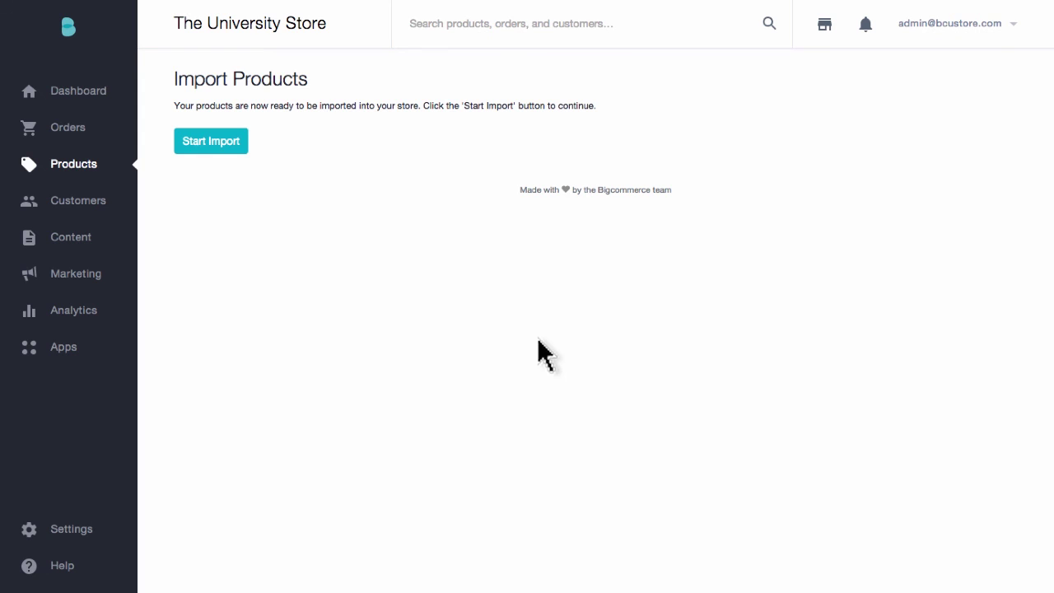
# Step: Run the import, review the warnings for 3 partially imported products, and view imported products
pyautogui.click(211, 145)
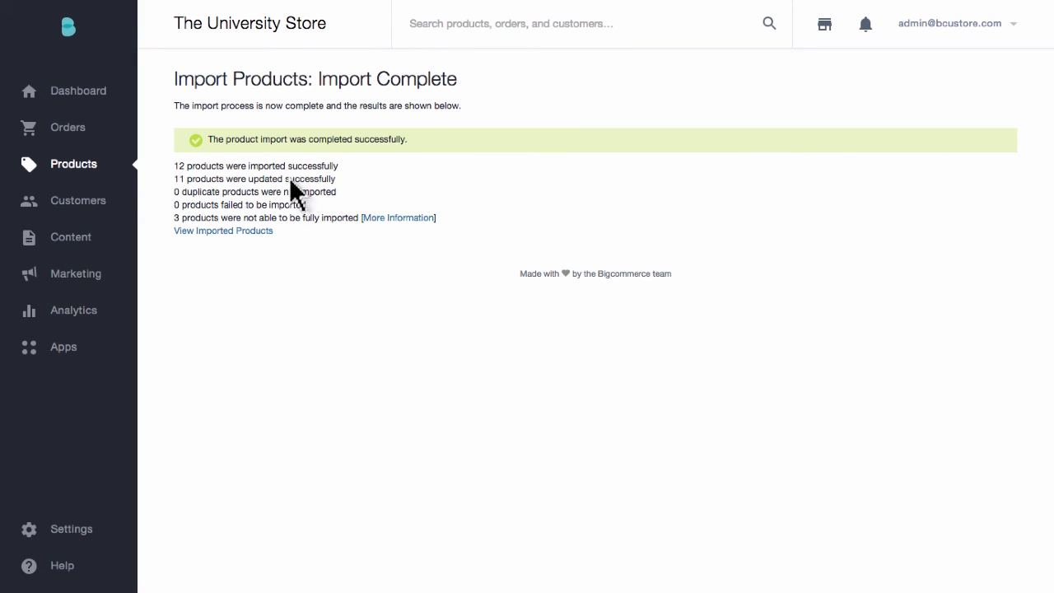
pyautogui.click(393, 221)
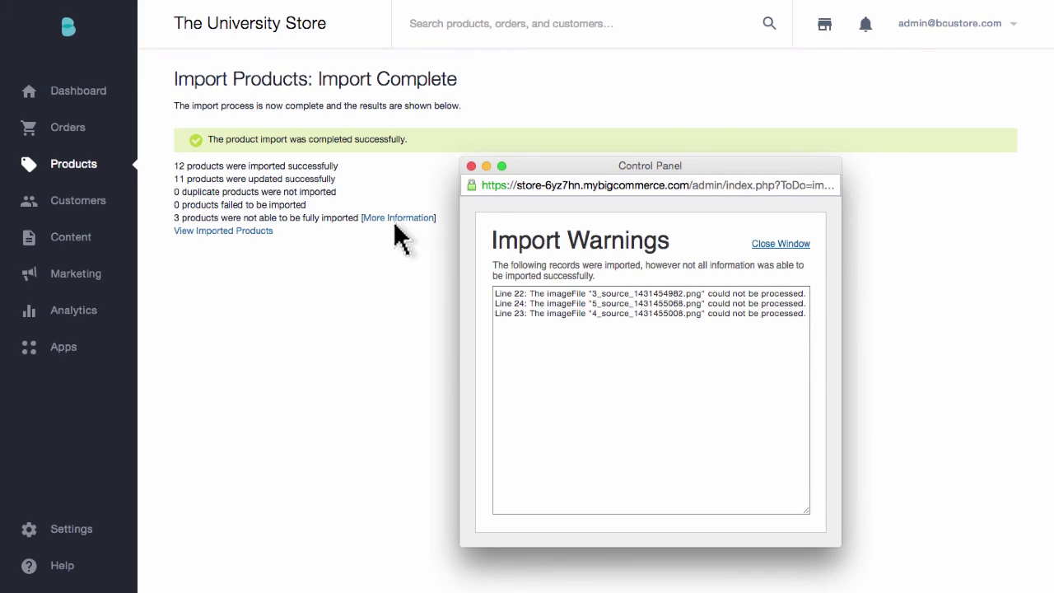
pyautogui.click(471, 166)
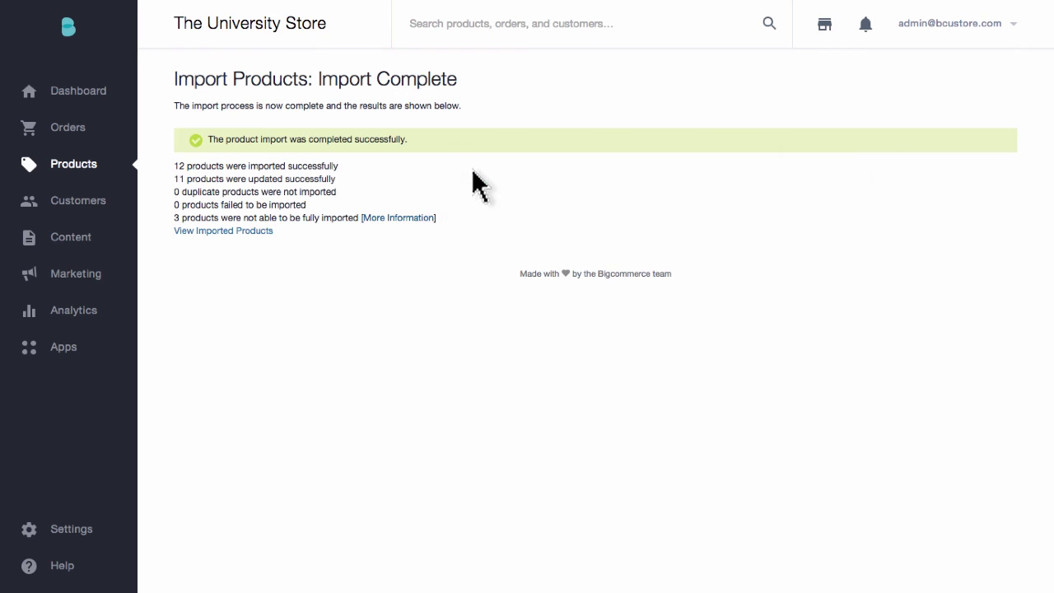
pyautogui.click(215, 233)
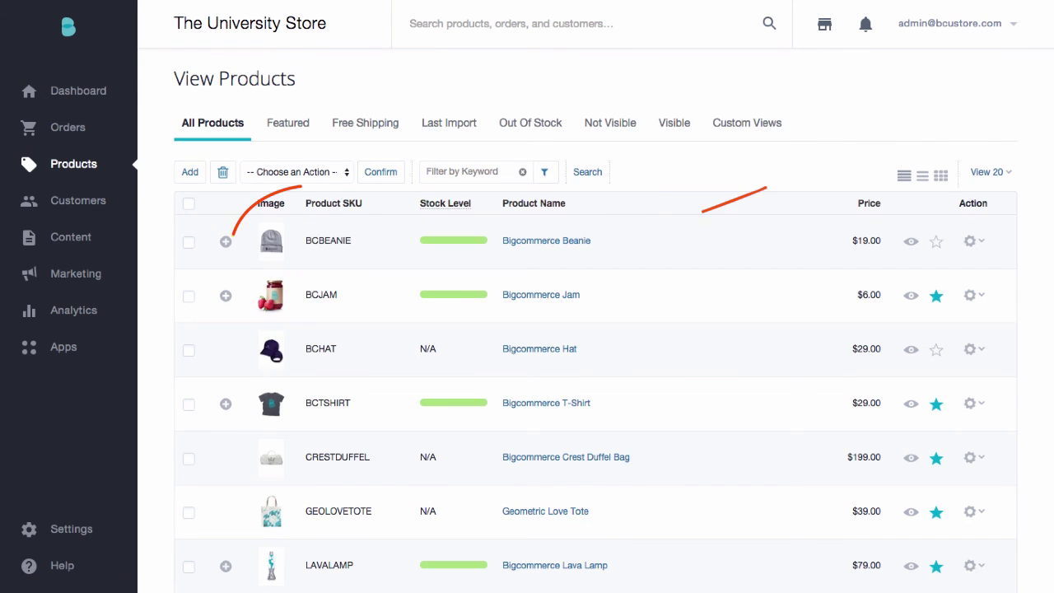